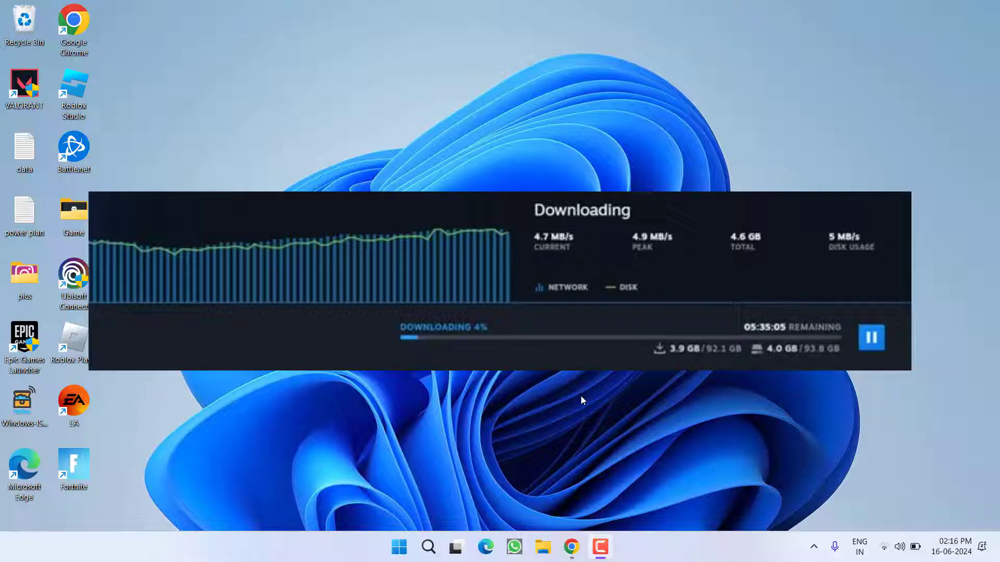
# Step: Open Control Panel's Power Options page for choosing what the power buttons do
pyautogui.press('super')
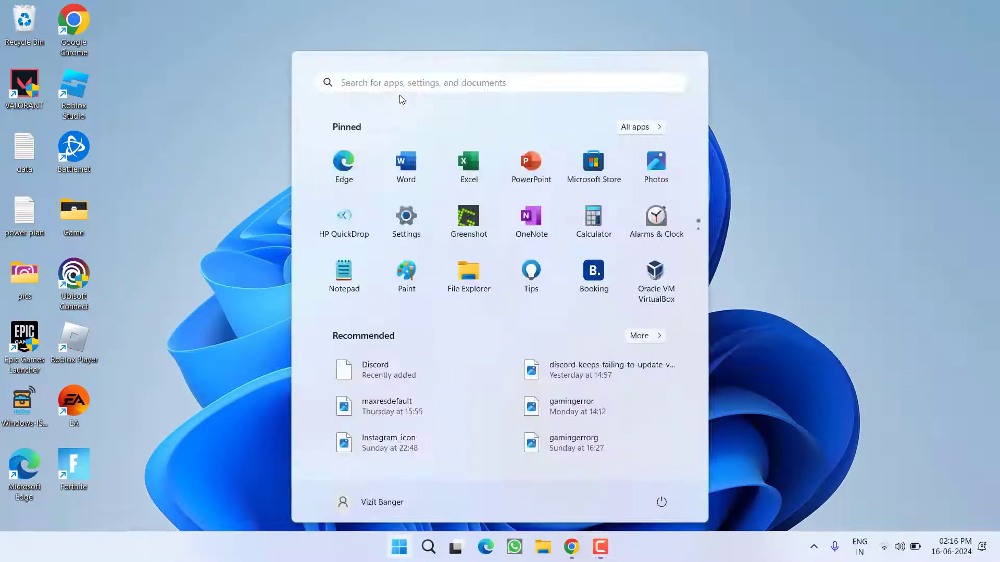
pyautogui.write('control')
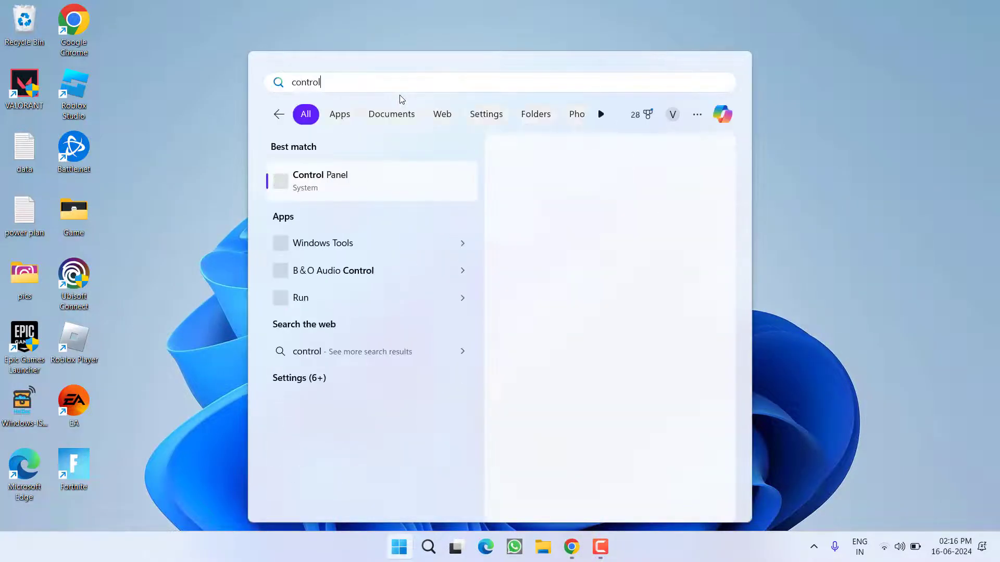
pyautogui.click(609, 175)
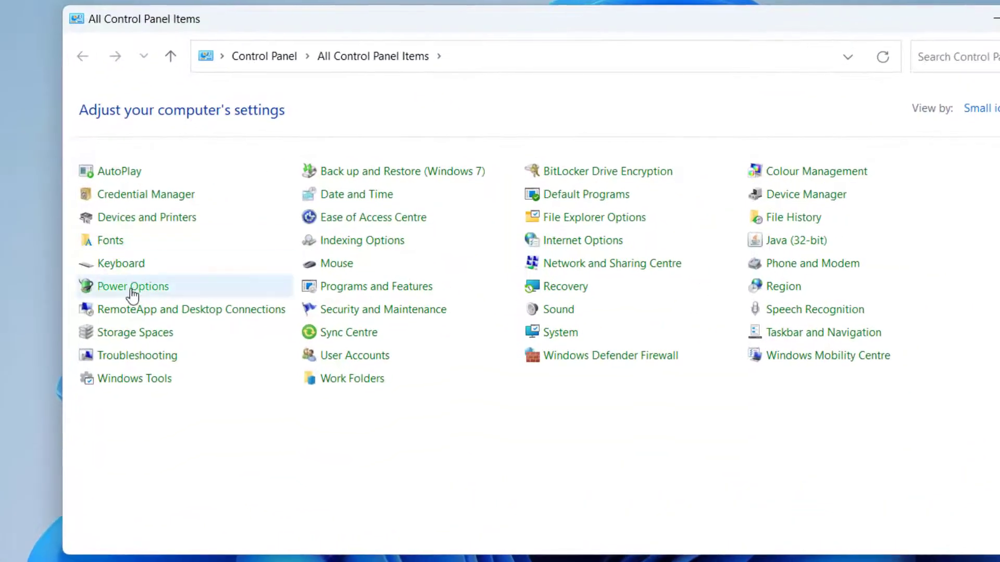
pyautogui.click(125, 291)
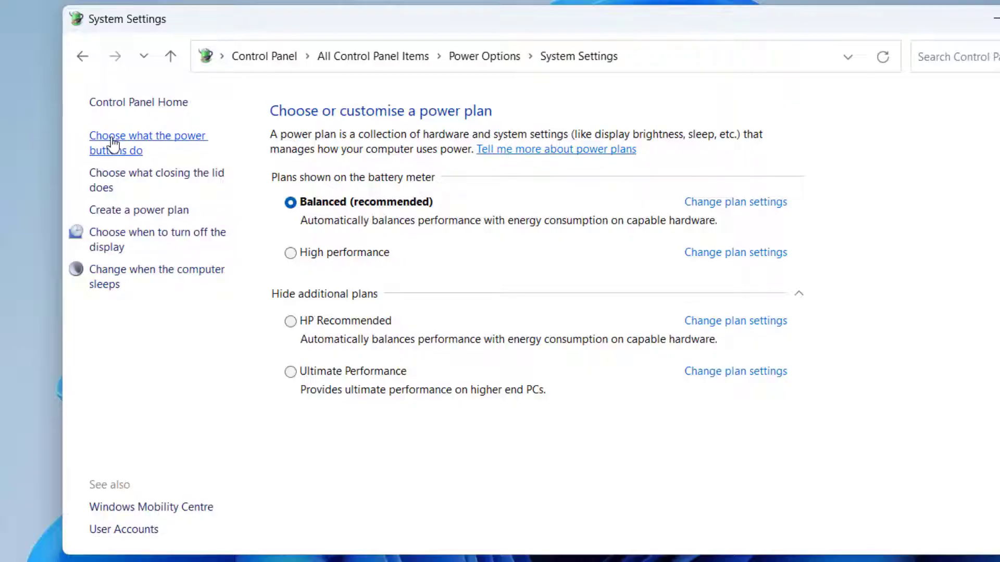
pyautogui.click(112, 143)
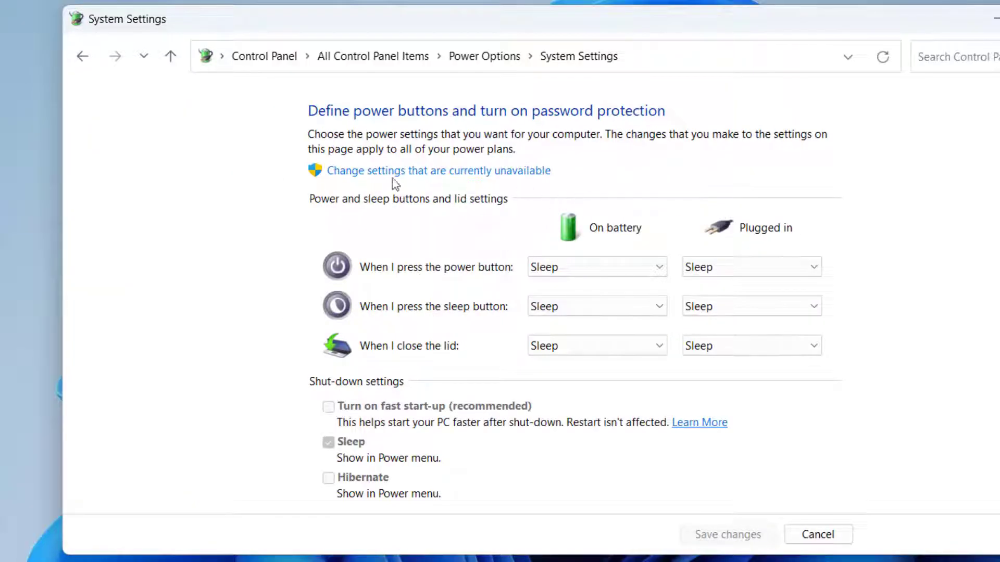
# Step: Unlock the shut-down settings, leave fast start-up unticked, and save the changes
pyautogui.click(425, 171)
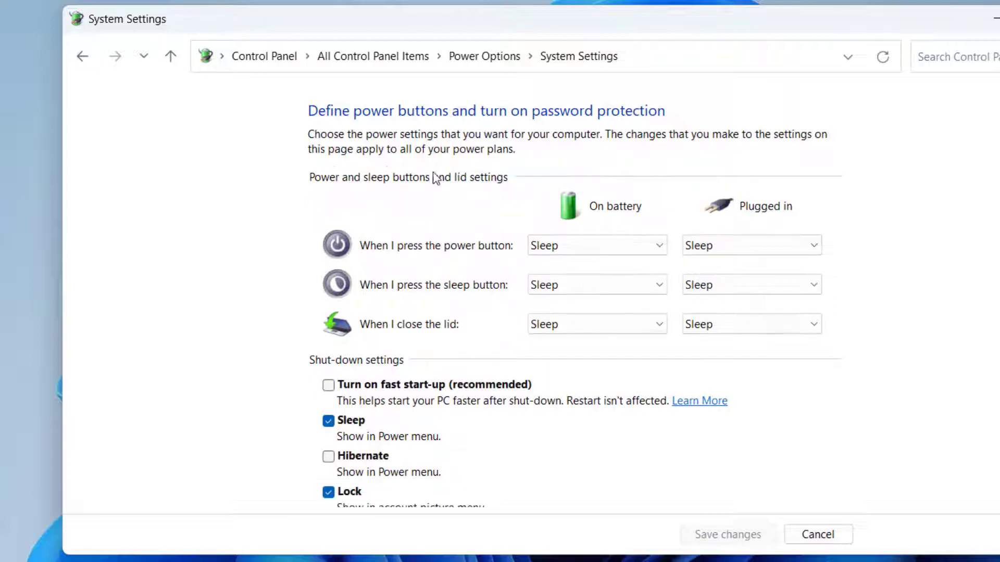
pyautogui.scroll(-1, 510, 275)
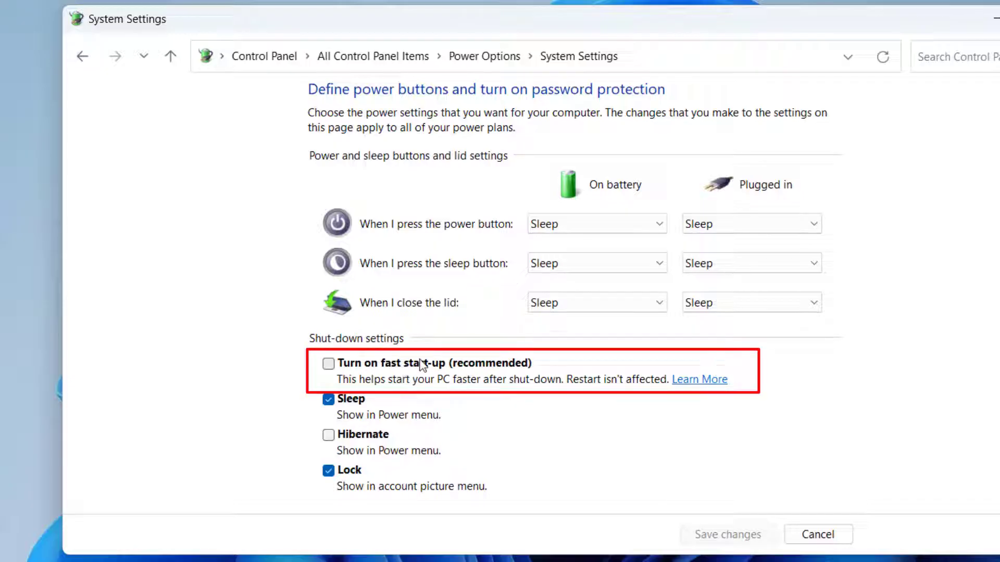
pyautogui.click(328, 363)
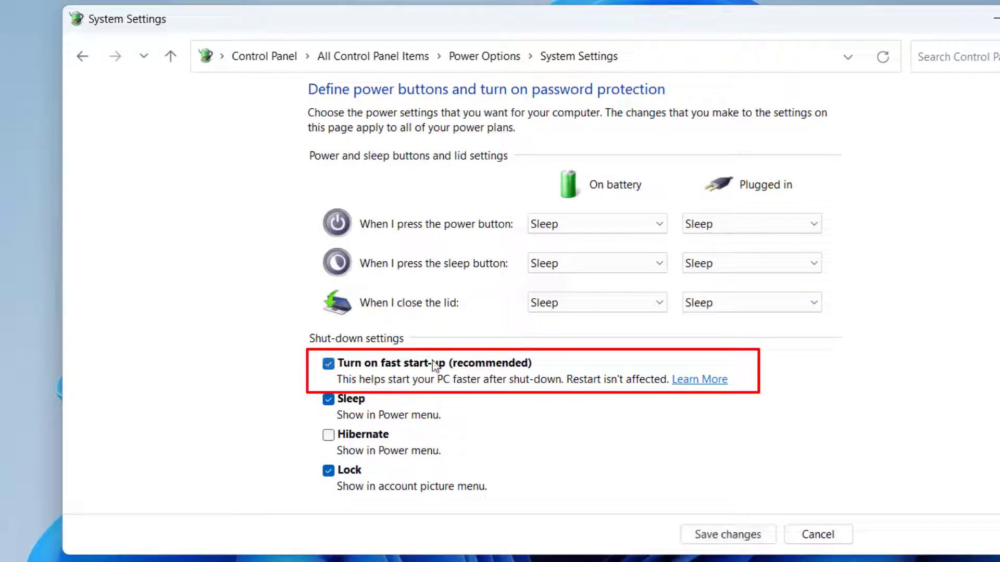
pyautogui.click(327, 367)
pyautogui.click(708, 539)
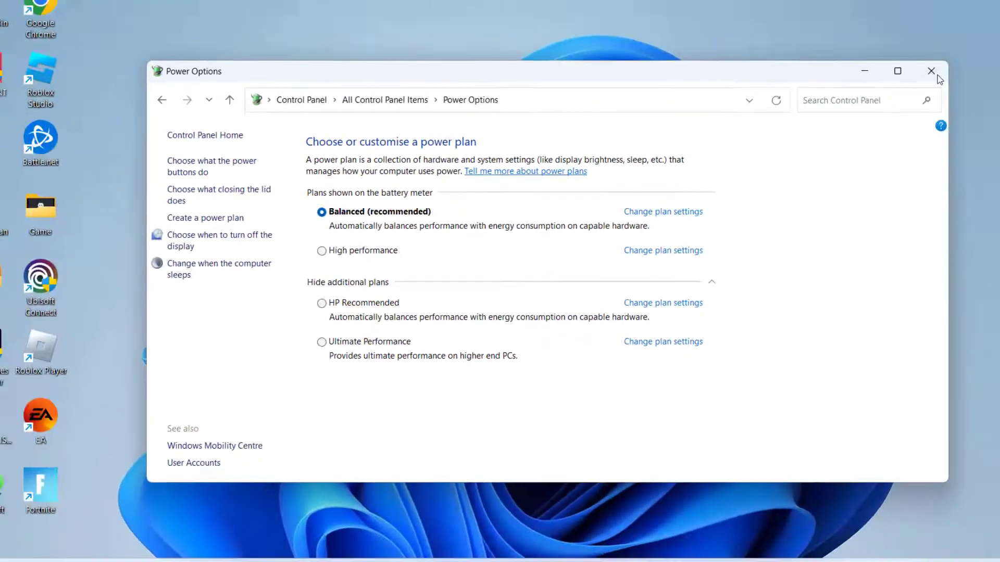
# Step: Close Power Options and bring up Steam from the hidden tray icons
pyautogui.click(931, 72)
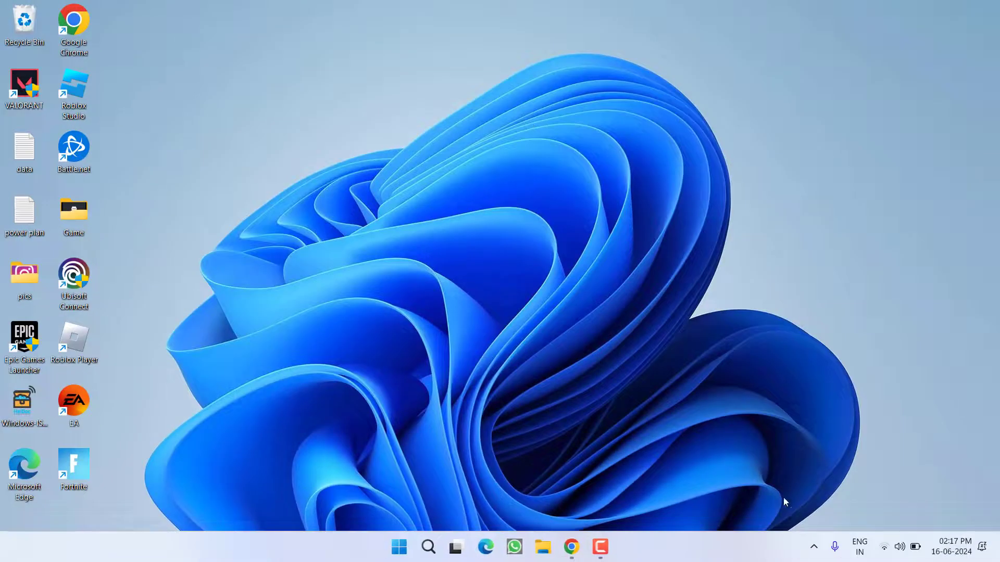
pyautogui.click(813, 546)
pyautogui.click(809, 507)
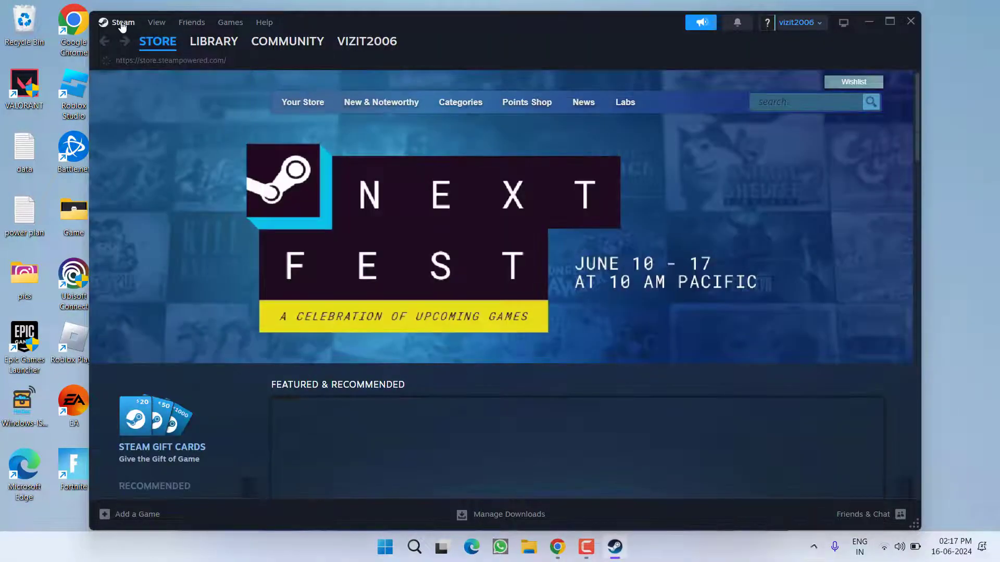
# Step: Clear Steam's download cache under Settings > Downloads, then sign back in with the existing account
pyautogui.click(122, 22)
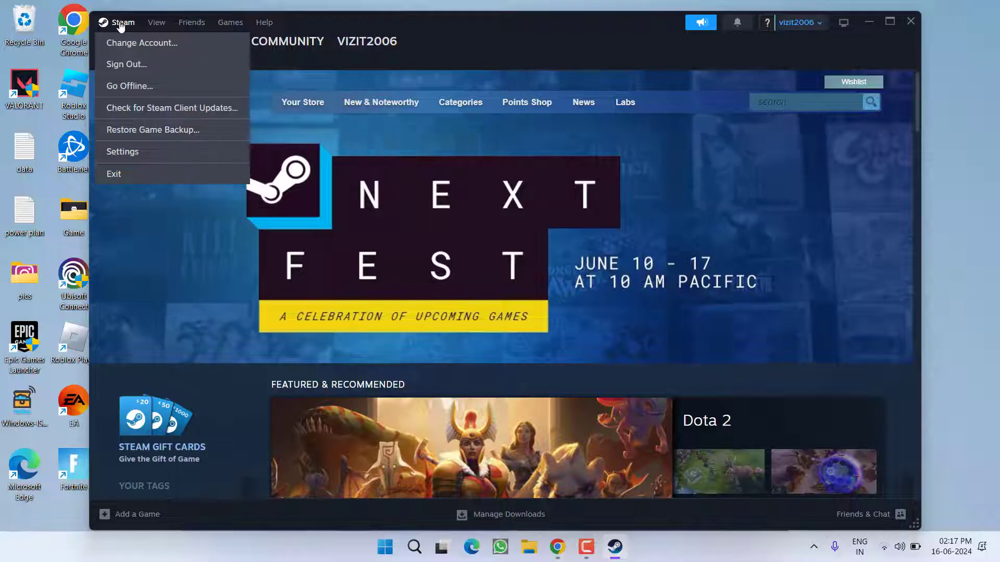
pyautogui.click(123, 151)
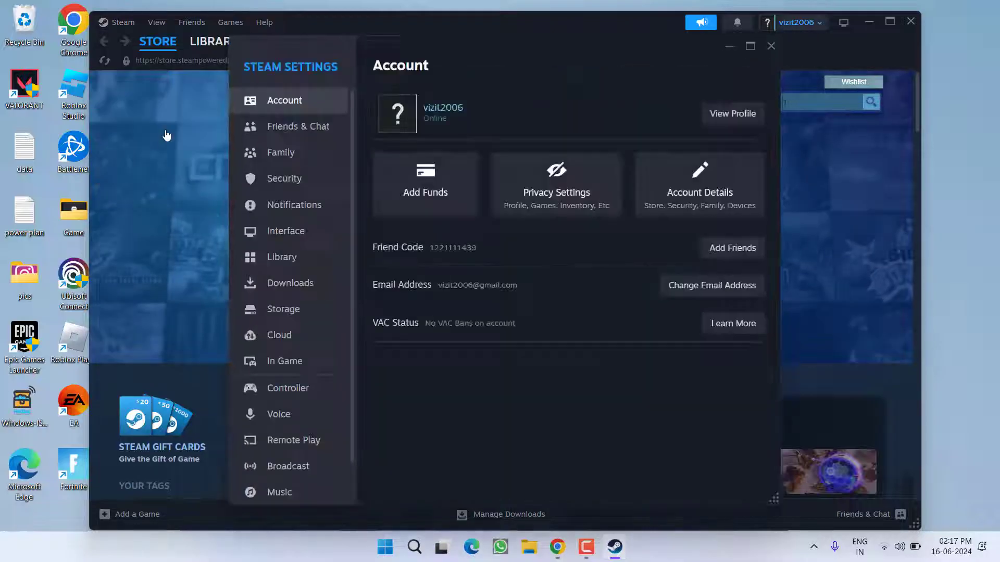
pyautogui.click(302, 283)
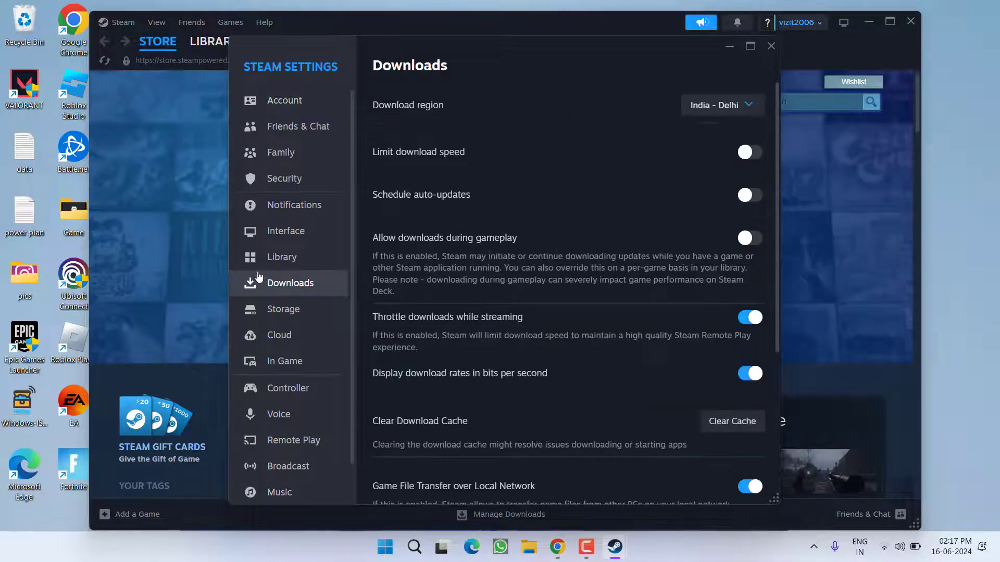
pyautogui.scroll(-5, 625, 223)
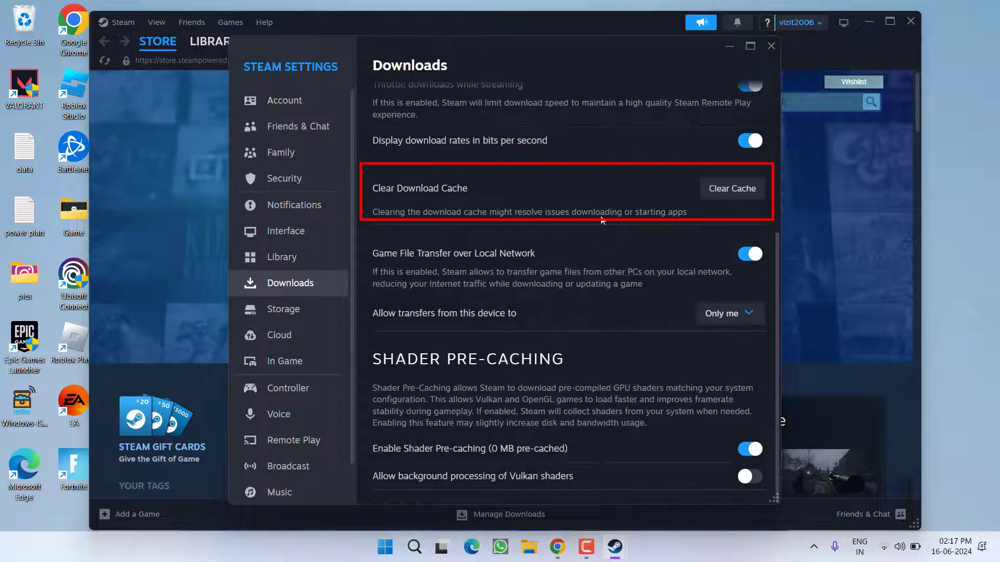
pyautogui.click(757, 196)
pyautogui.click(596, 317)
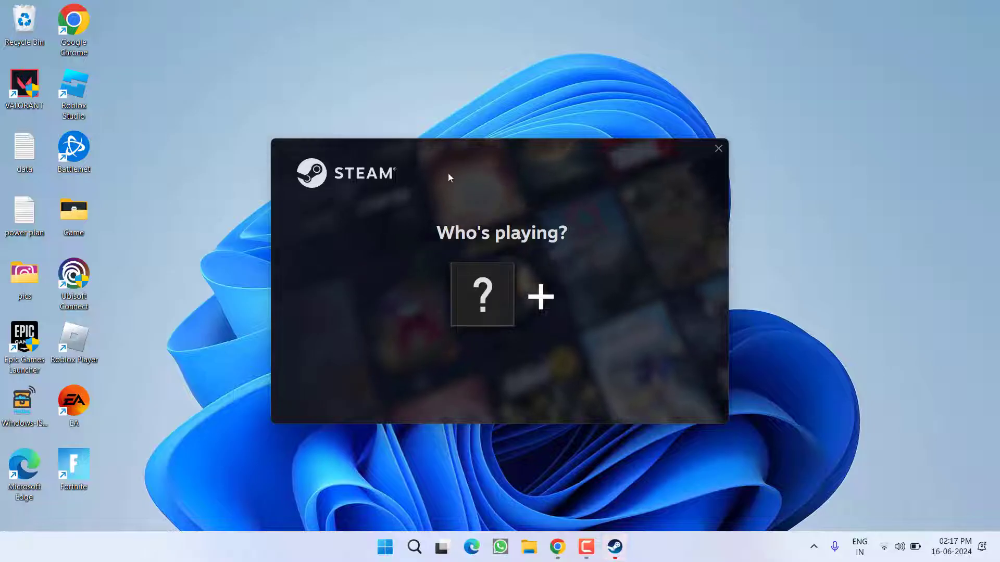
pyautogui.click(494, 296)
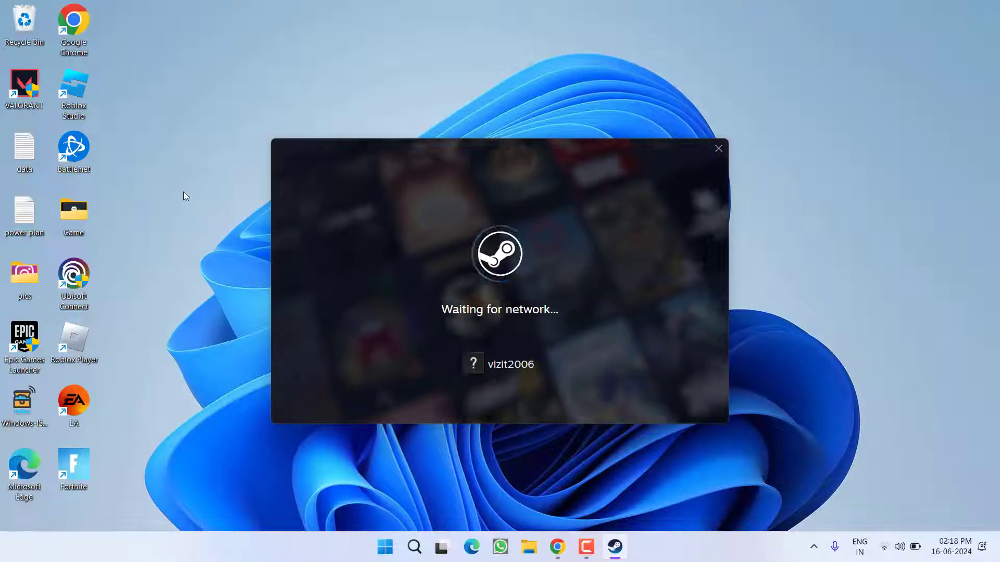
pyautogui.press('super')
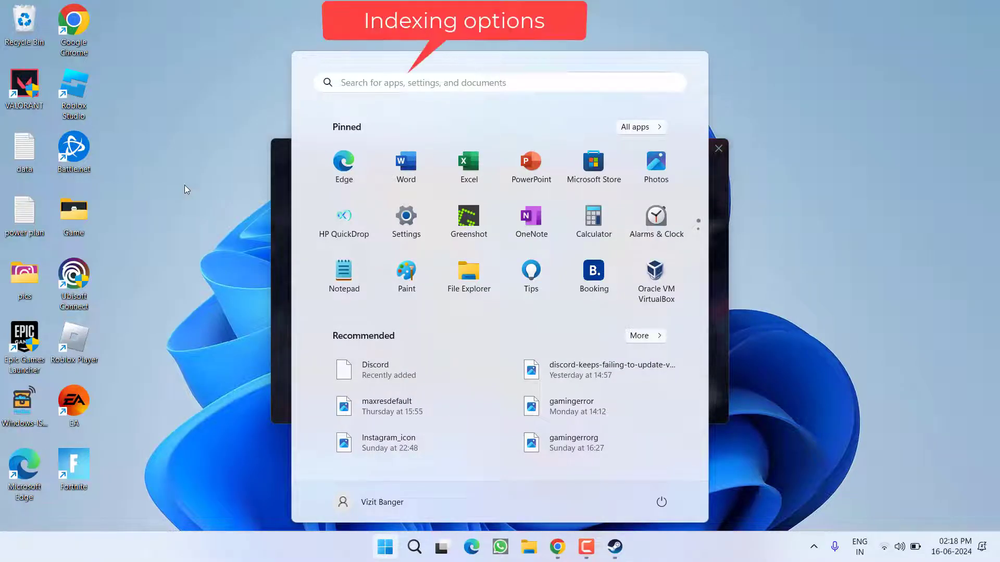
# Step: Open Indexing Options, minimizing Steam and closing its leftover popup
pyautogui.write('indexing')
pyautogui.press('Return')
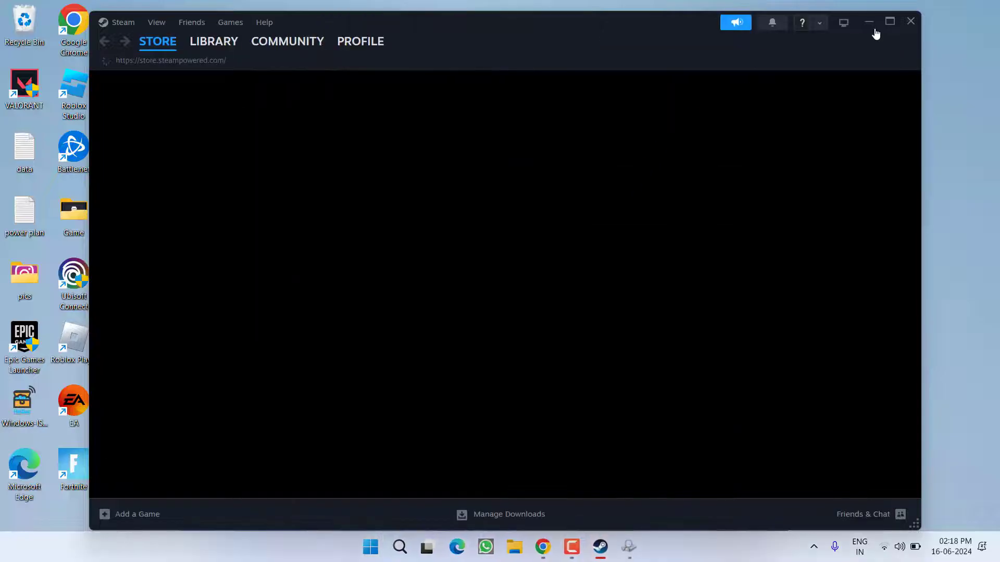
pyautogui.click(870, 24)
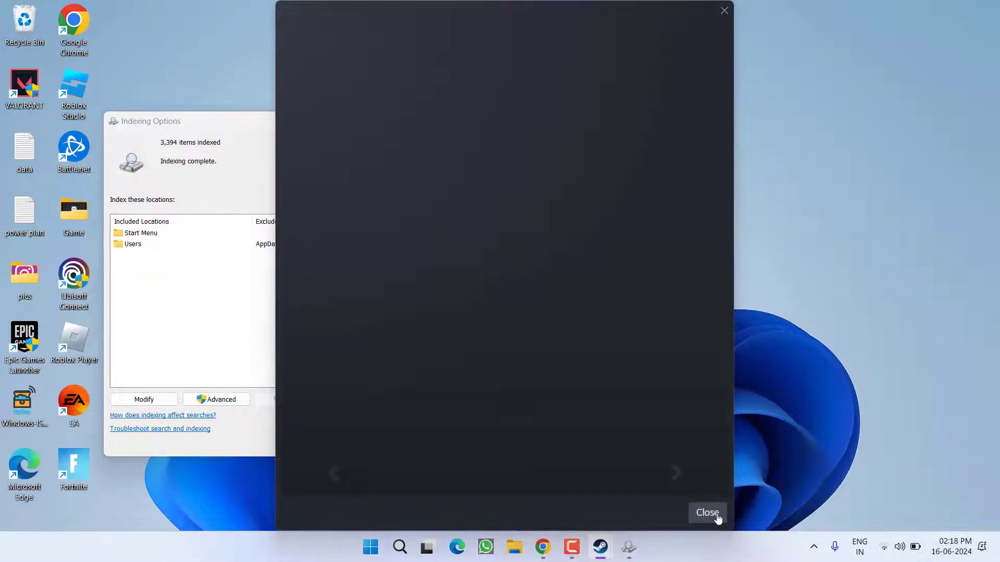
pyautogui.click(707, 512)
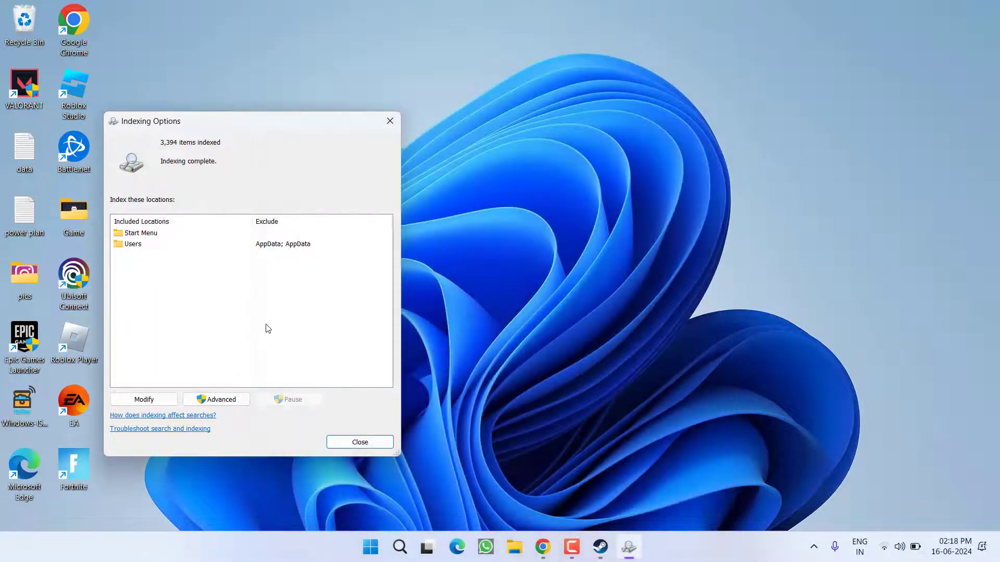
# Step: Delete and rebuild the search index from the advanced indexing options
pyautogui.click(222, 399)
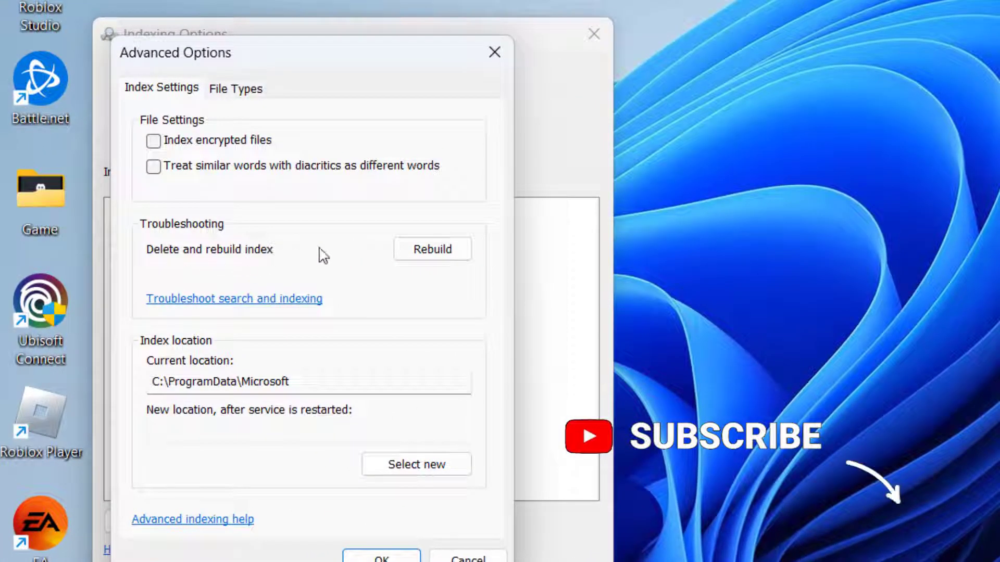
pyautogui.click(458, 255)
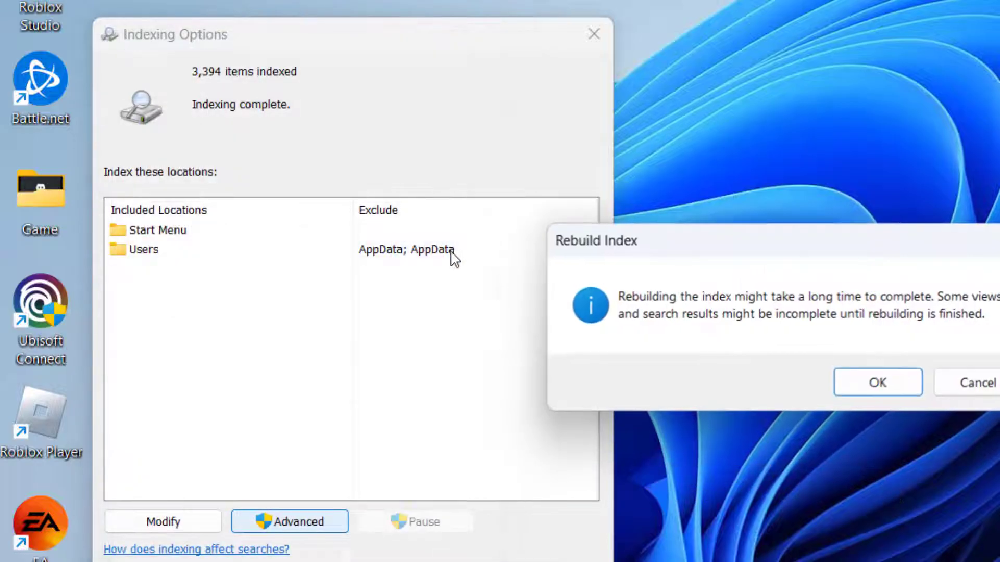
pyautogui.click(884, 390)
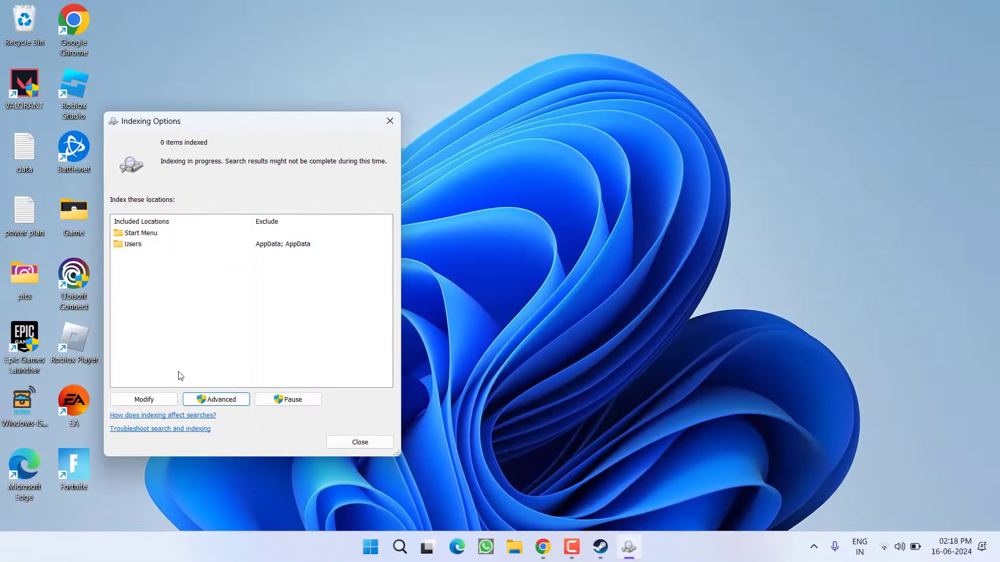
# Step: Add Internet Explorer History, New Volume (D:) and New Volume (E:) to indexed locations, then close Indexing Options
pyautogui.click(144, 399)
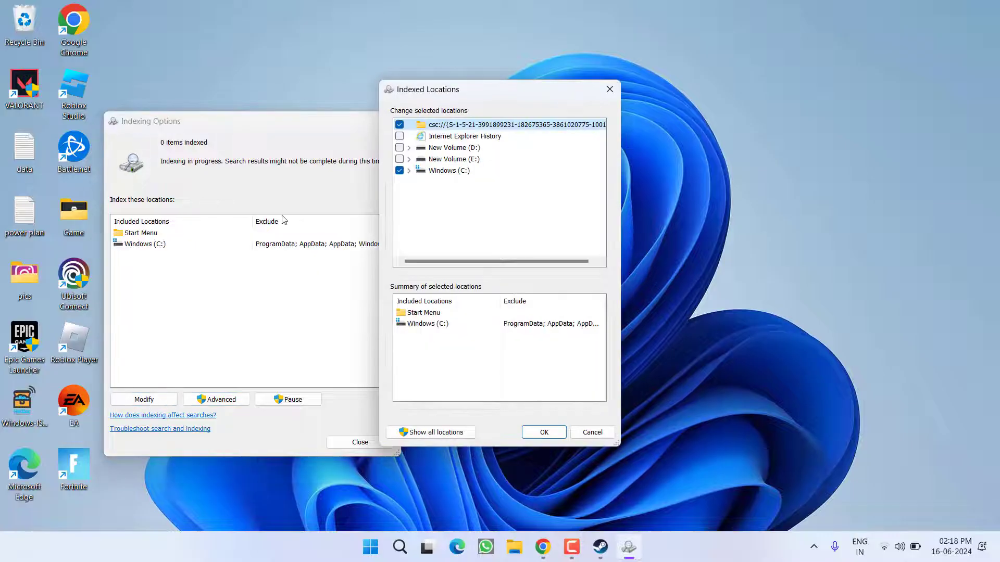
pyautogui.click(399, 135)
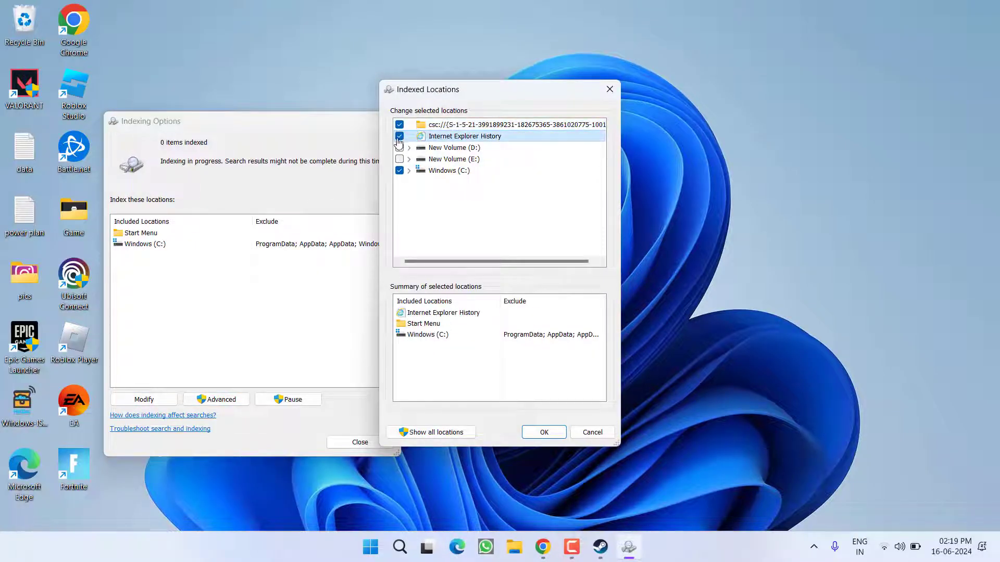
pyautogui.click(399, 147)
pyautogui.click(399, 158)
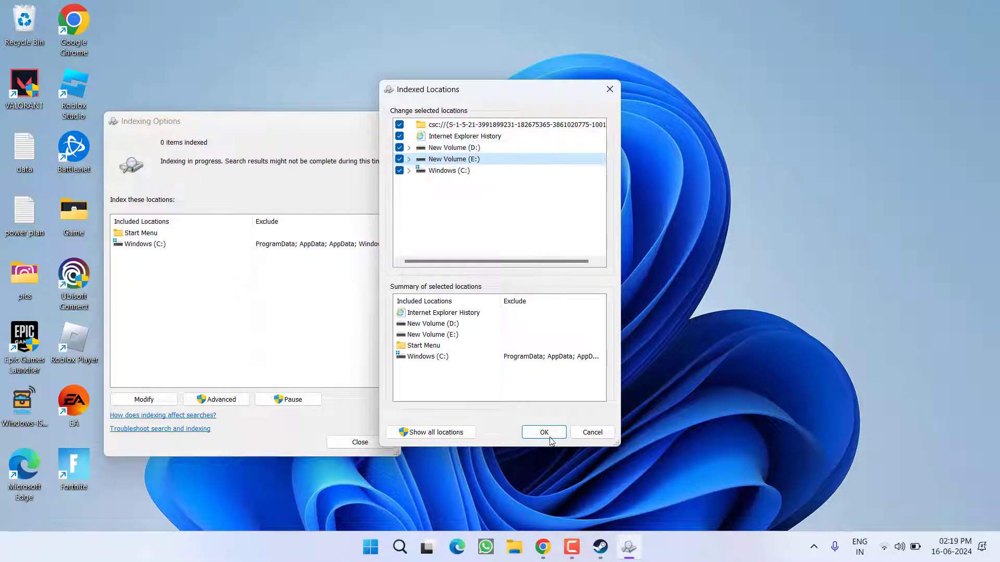
pyautogui.click(592, 432)
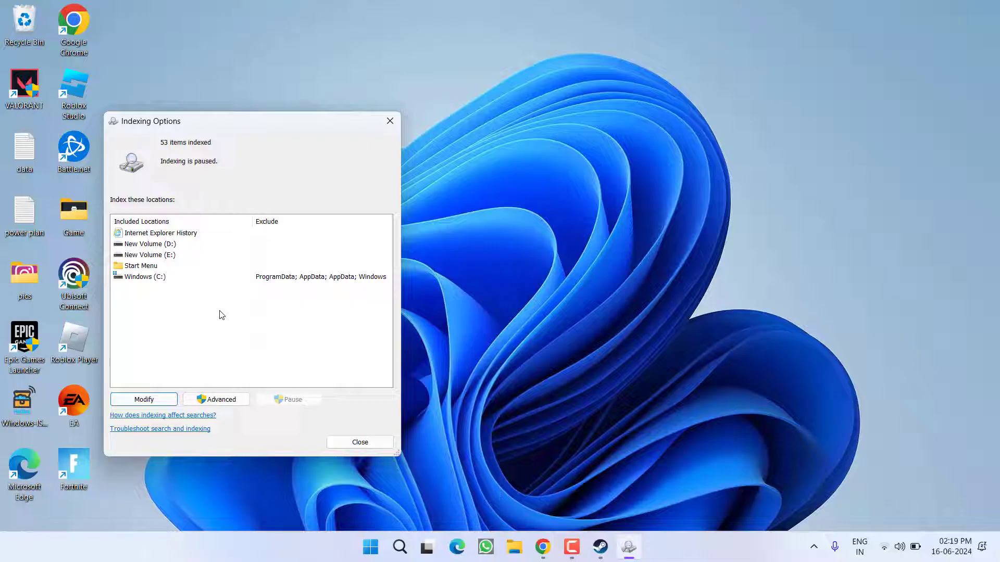
pyautogui.click(361, 442)
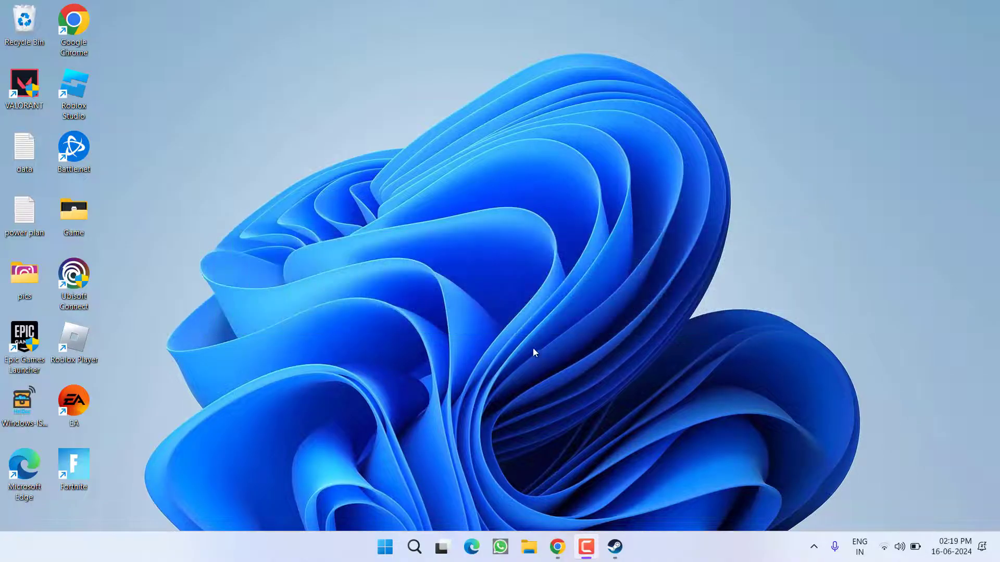
# Step: Launch Task Manager from the taskbar and sort processes by disk usage
pyautogui.rightClick(695, 546)
pyautogui.click(640, 444)
pyautogui.rightClick(702, 560)
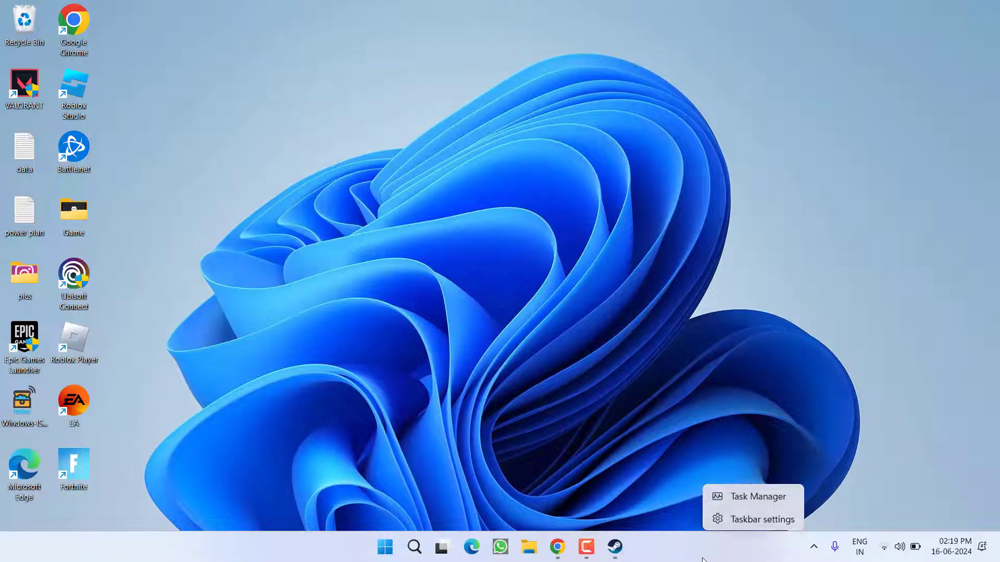
pyautogui.click(752, 501)
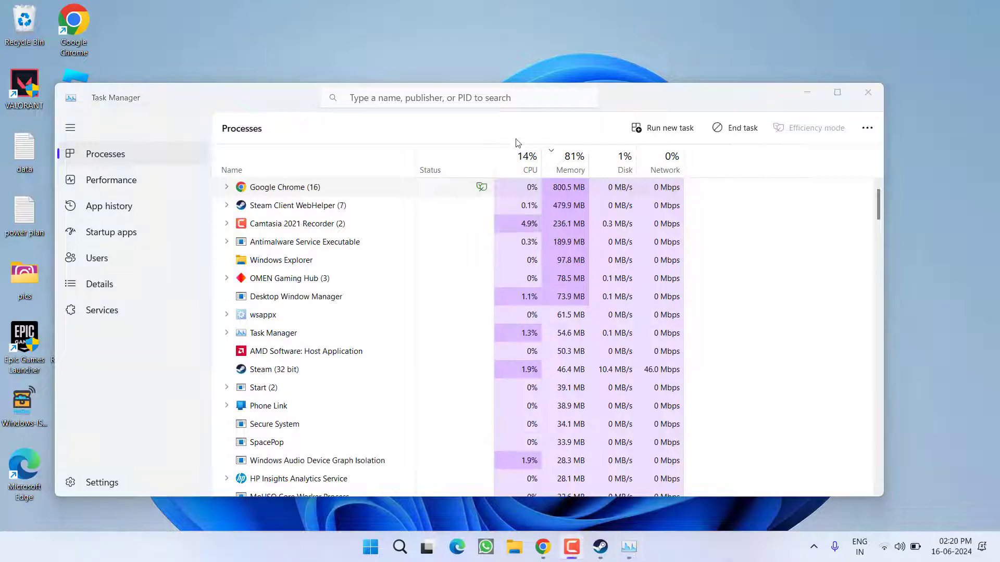
pyautogui.click(622, 168)
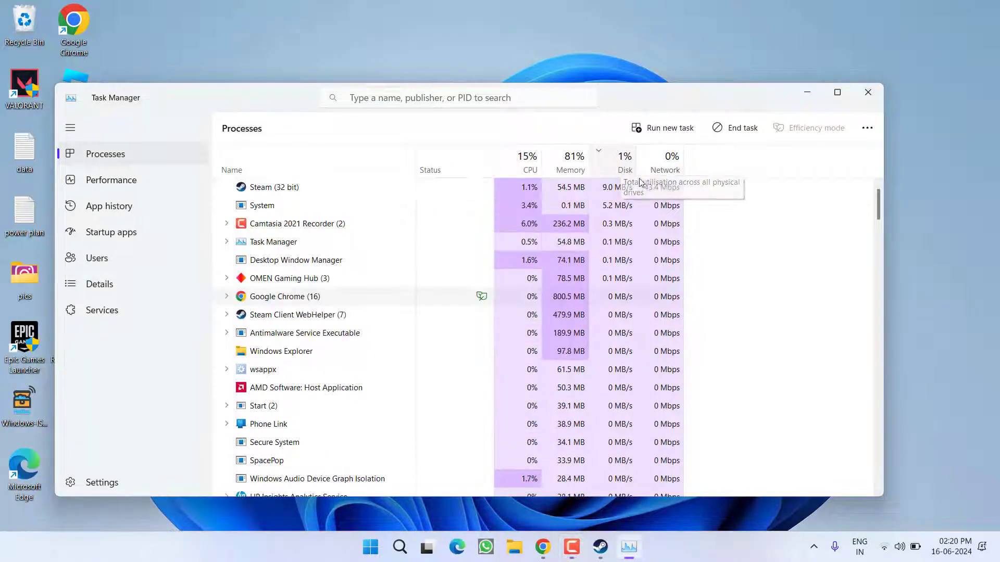
pyautogui.click(621, 162)
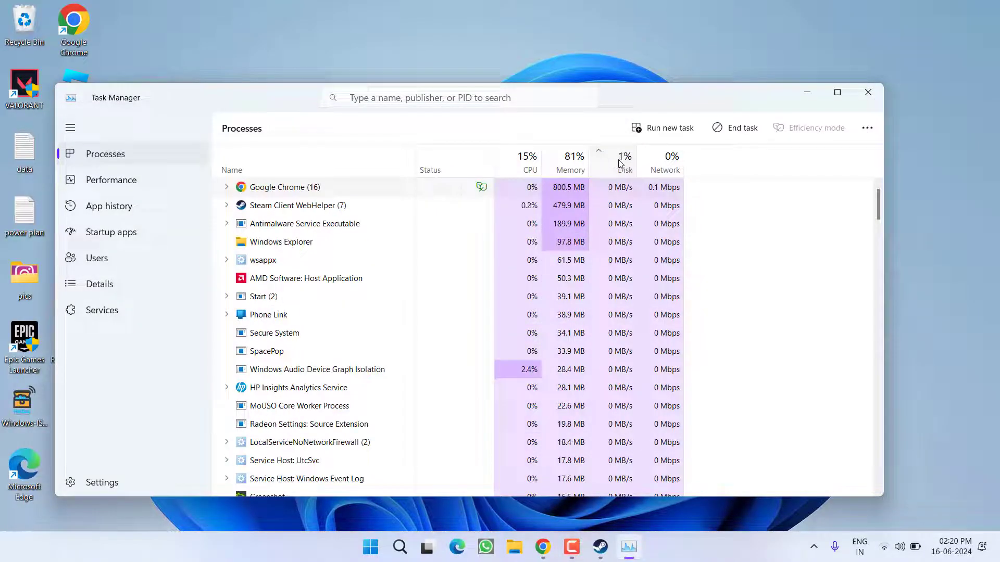
pyautogui.click(613, 158)
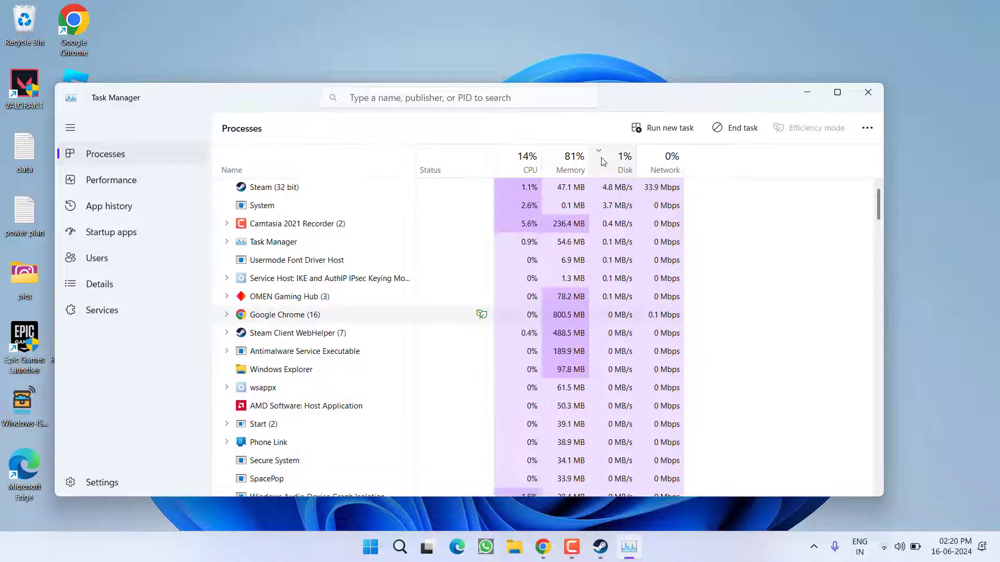
pyautogui.click(610, 160)
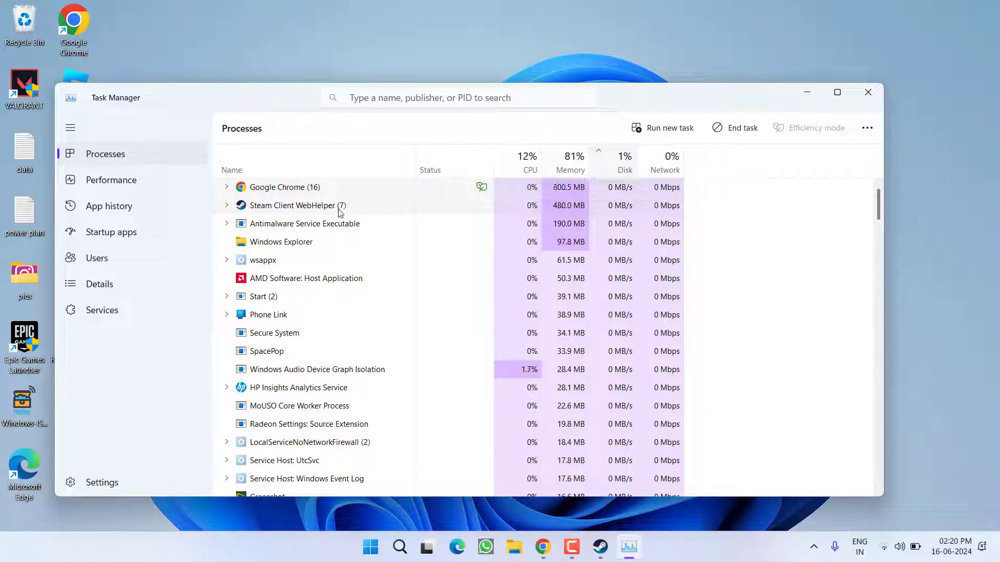
# Step: End the Google Chrome (16) task and close Task Manager
pyautogui.rightClick(279, 192)
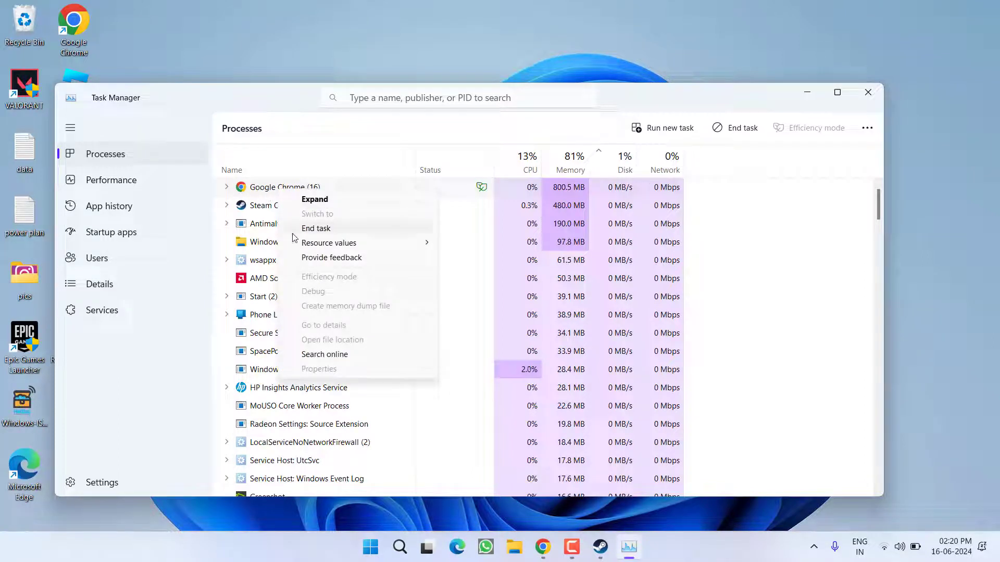
pyautogui.click(316, 228)
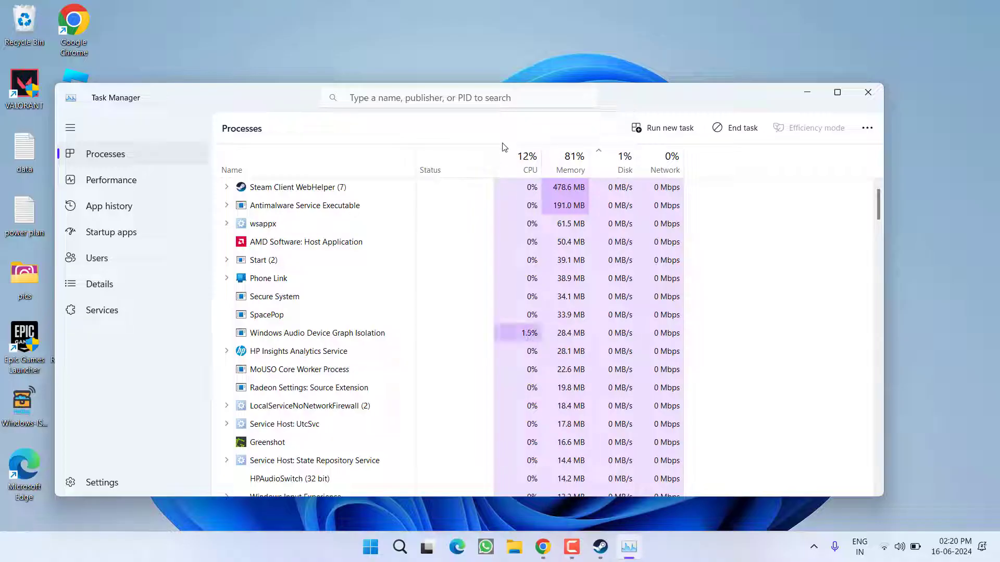
pyautogui.click(868, 92)
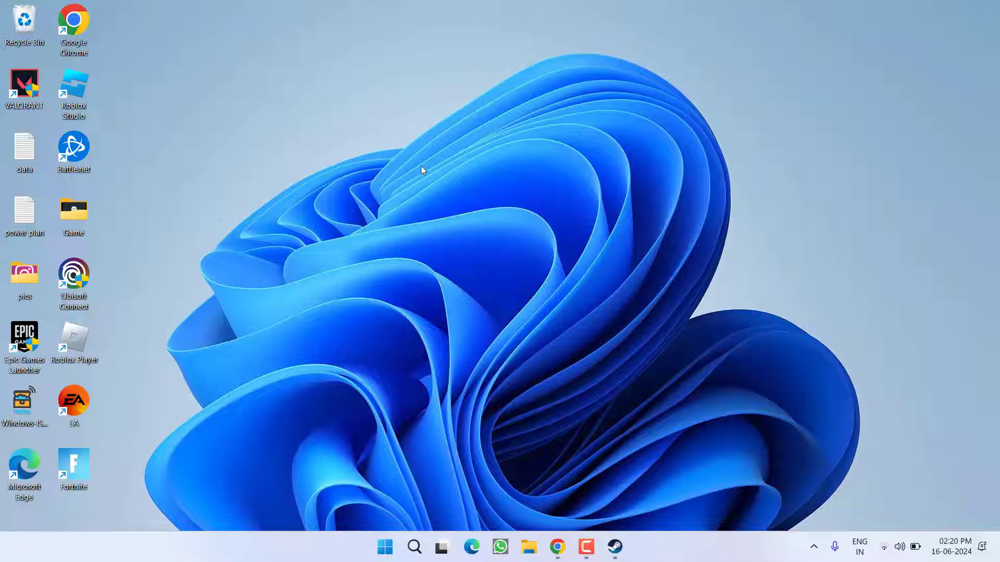
# Step: Untick Enable write caching on the MTFDKBA512TFH-1BC1AABHA drive's Policies tab in Device Manager and click OK
pyautogui.rightClick(381, 558)
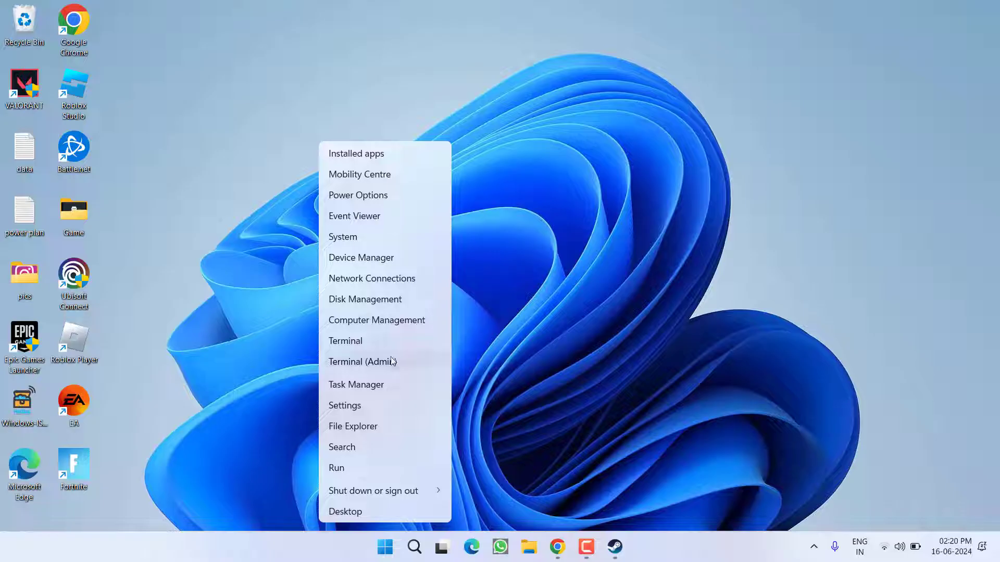
pyautogui.click(331, 262)
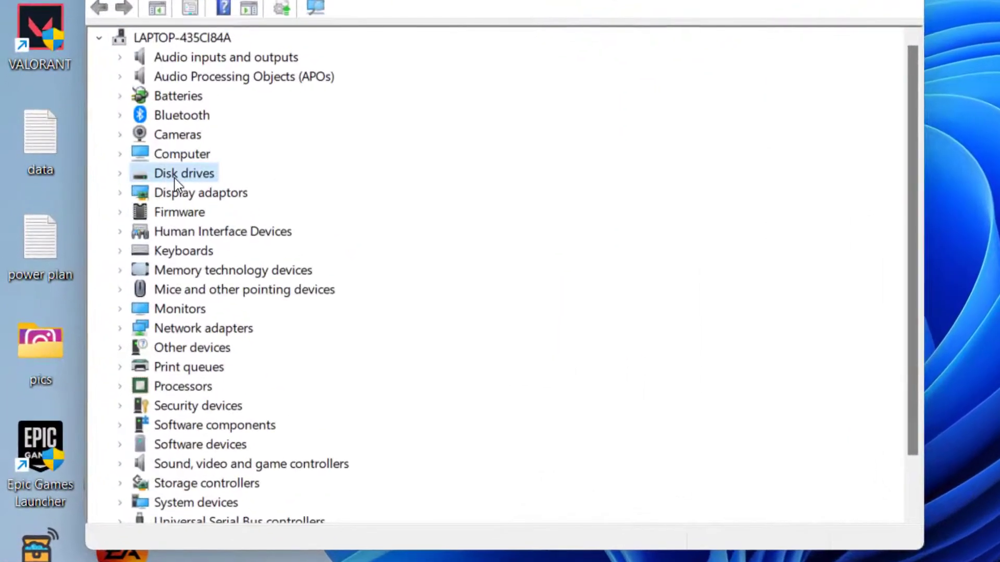
pyautogui.doubleClick(109, 172)
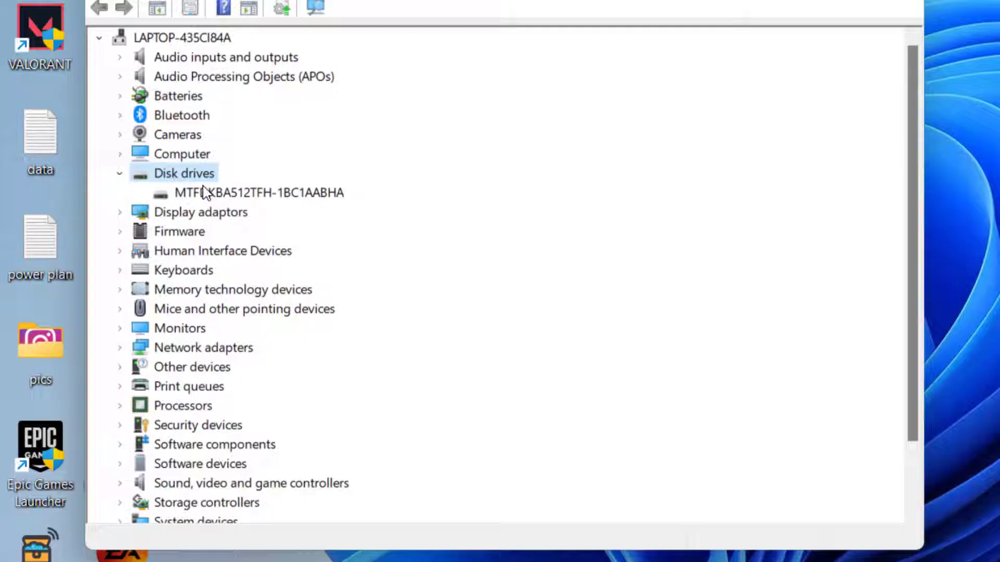
pyautogui.click(258, 193)
pyautogui.rightClick(265, 195)
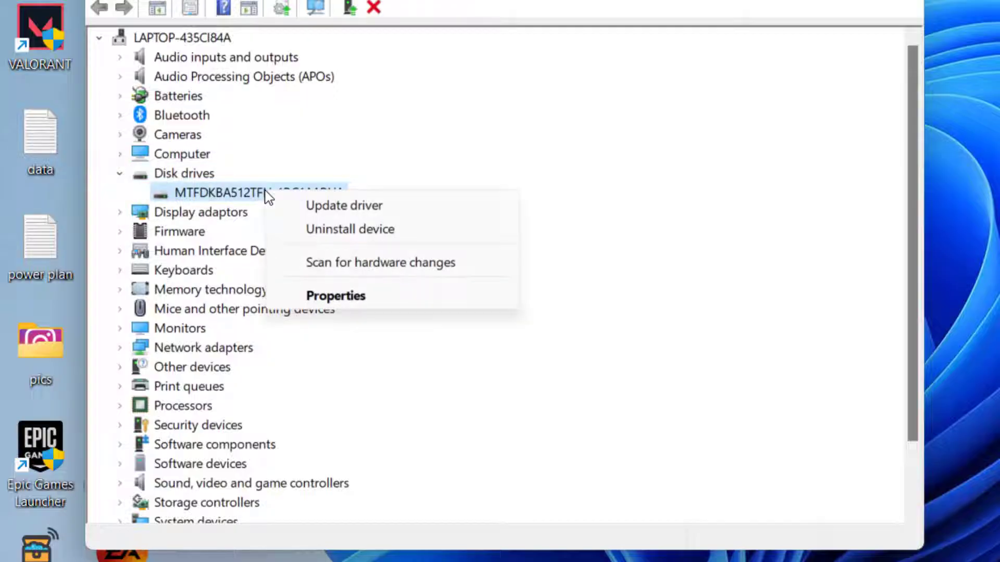
pyautogui.click(379, 302)
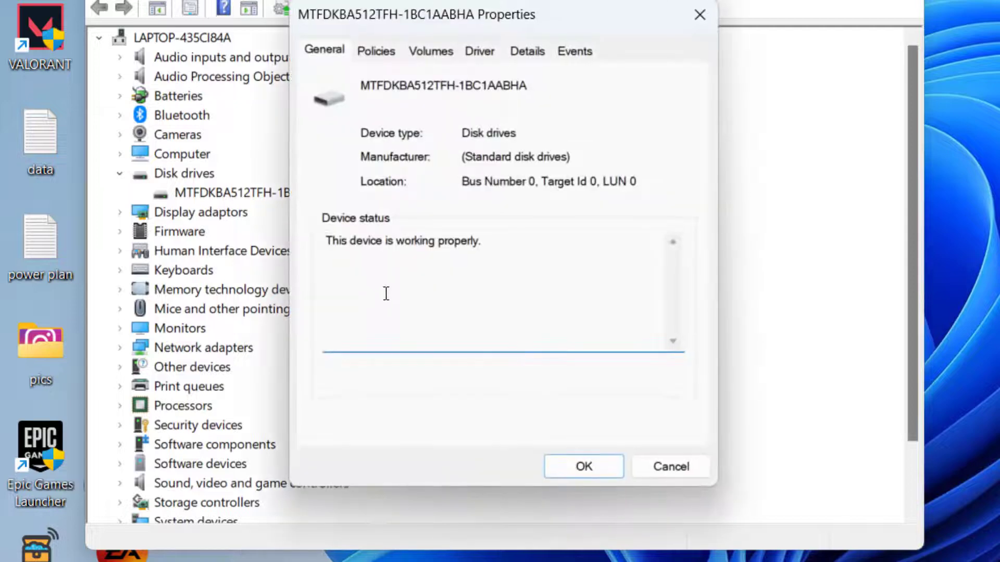
pyautogui.click(380, 52)
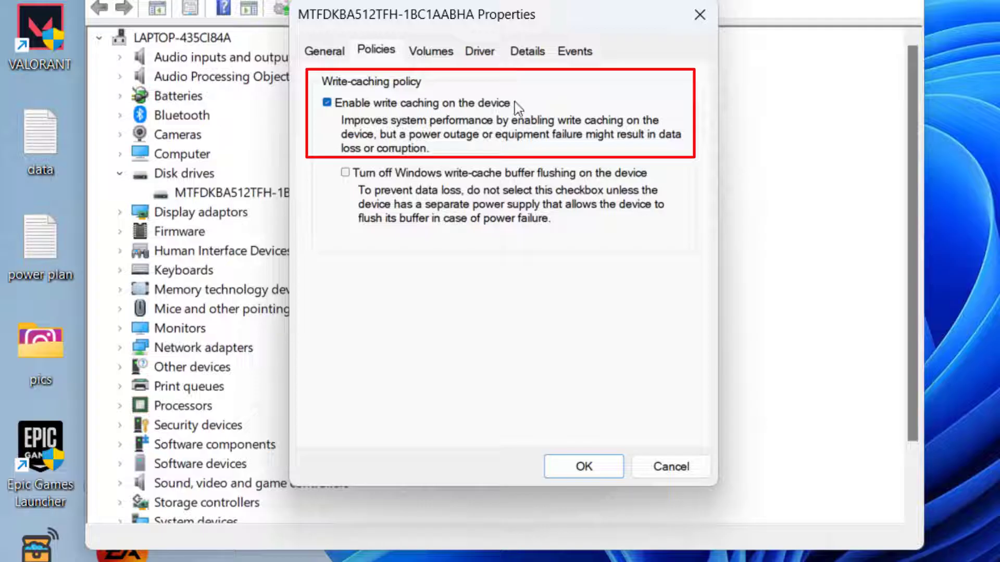
pyautogui.click(326, 104)
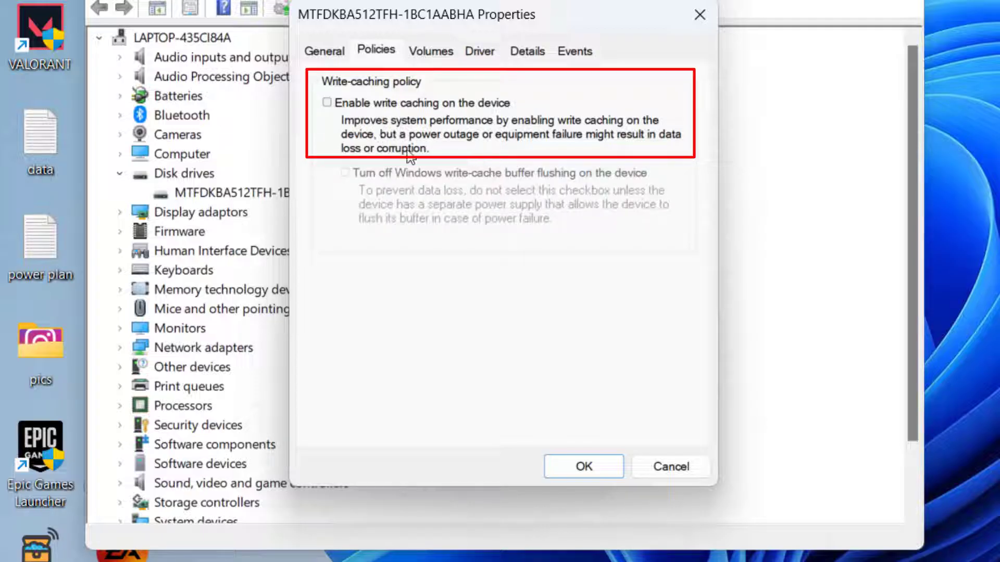
pyautogui.click(581, 467)
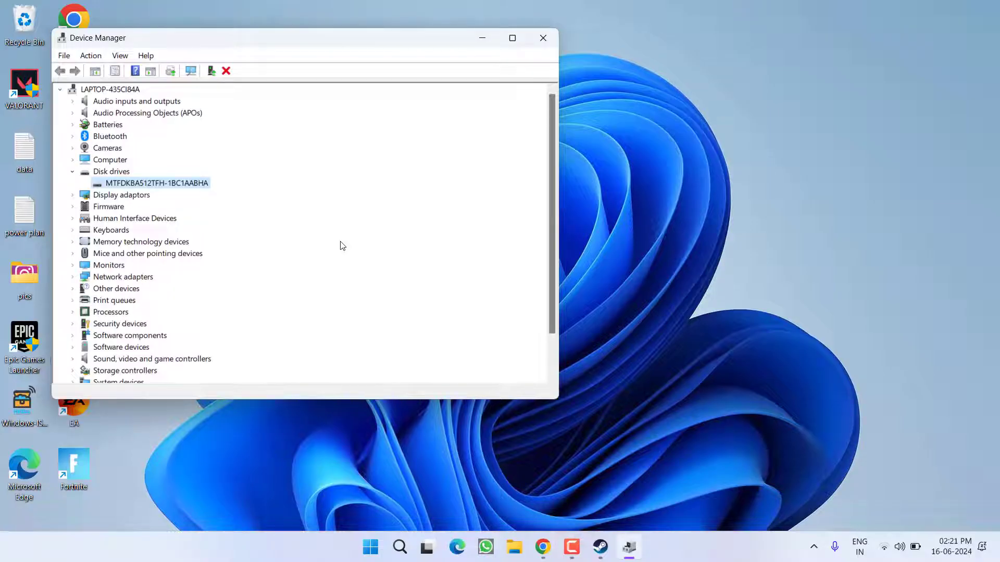
# Step: Re-enable write caching on the MTFDKBA512TFH-1BC1AABHA drive and apply with OK
pyautogui.rightClick(179, 189)
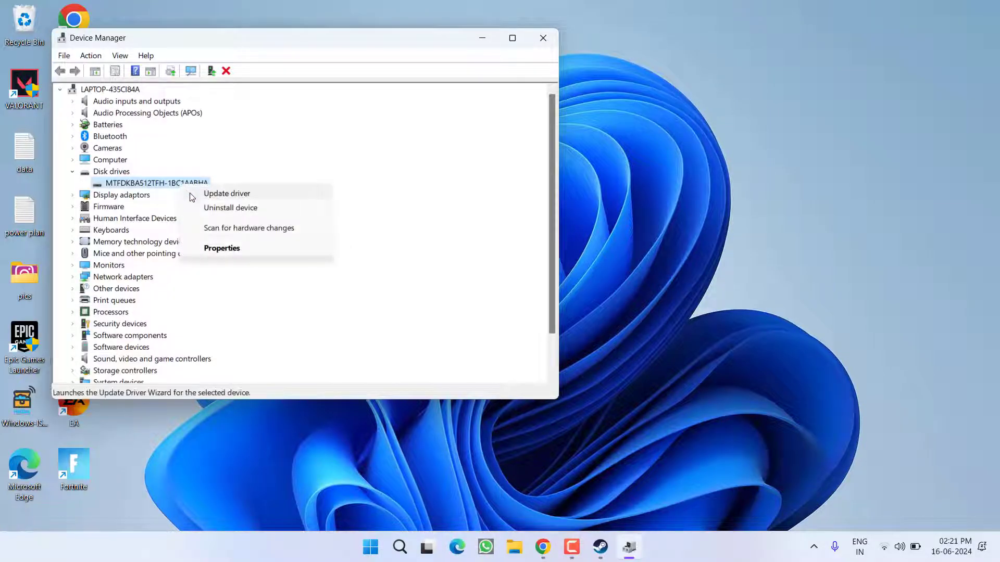
pyautogui.click(223, 248)
pyautogui.click(227, 97)
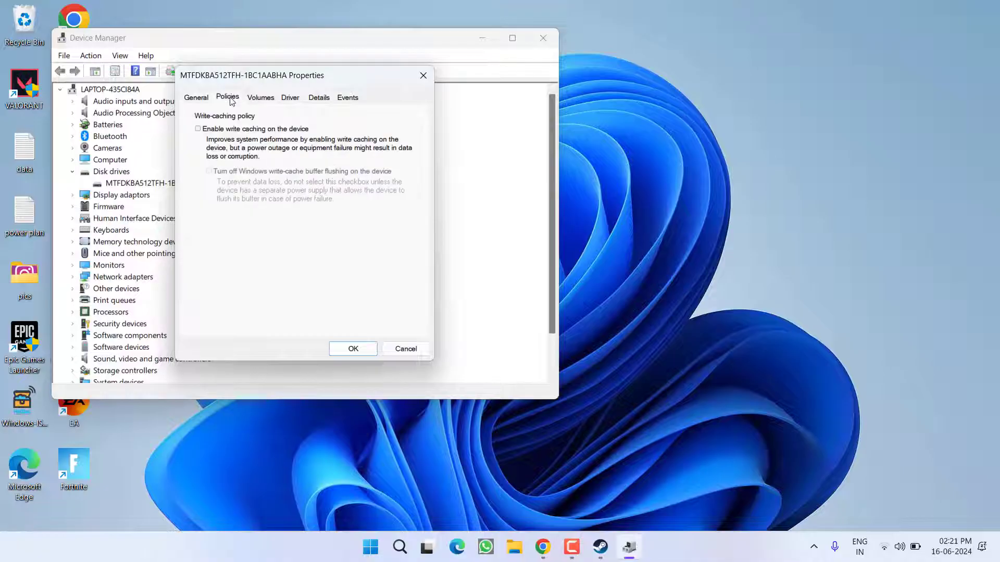
pyautogui.click(206, 134)
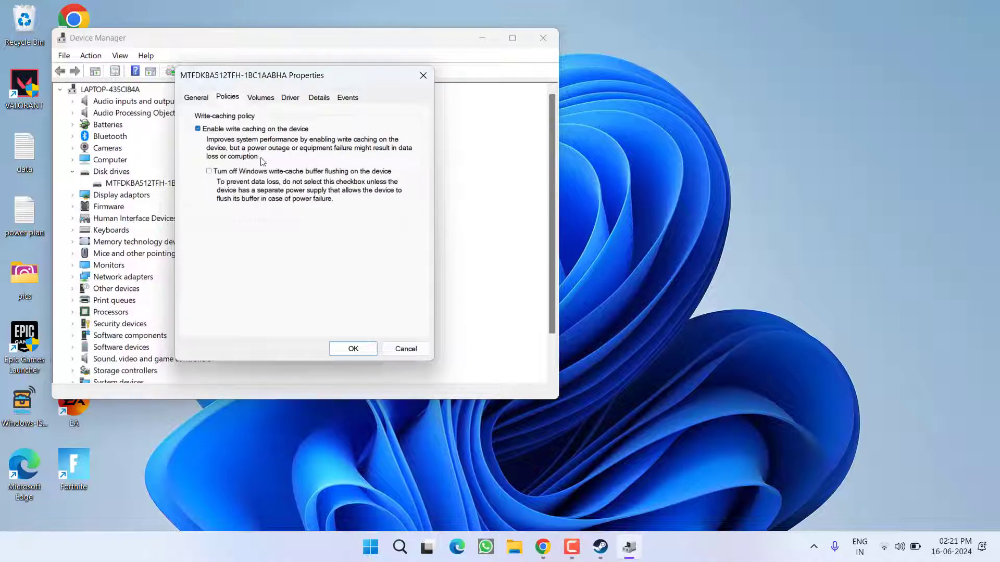
pyautogui.click(354, 348)
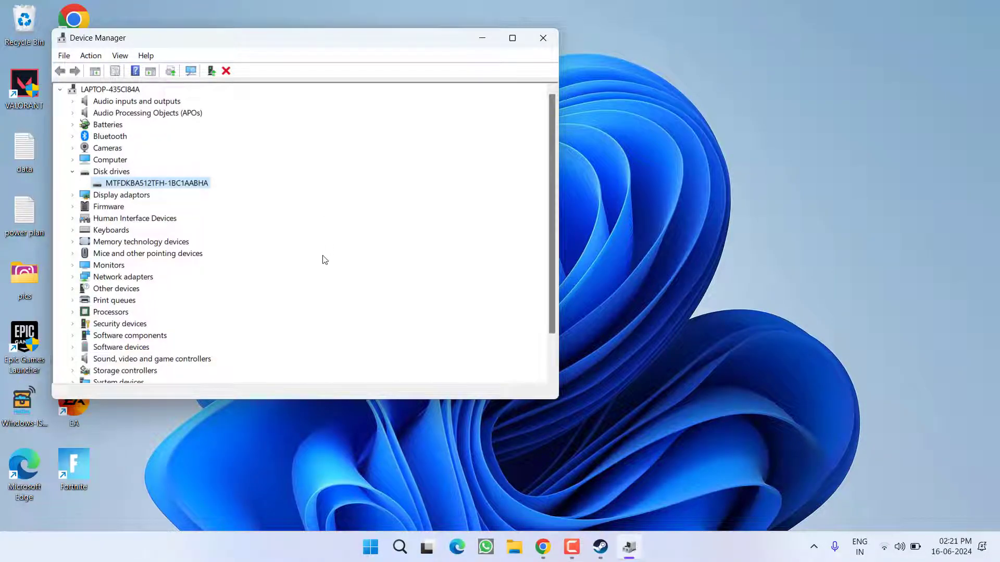
# Step: Disable write caching on the drive again and confirm with OK
pyautogui.rightClick(196, 183)
pyautogui.click(236, 243)
pyautogui.click(228, 97)
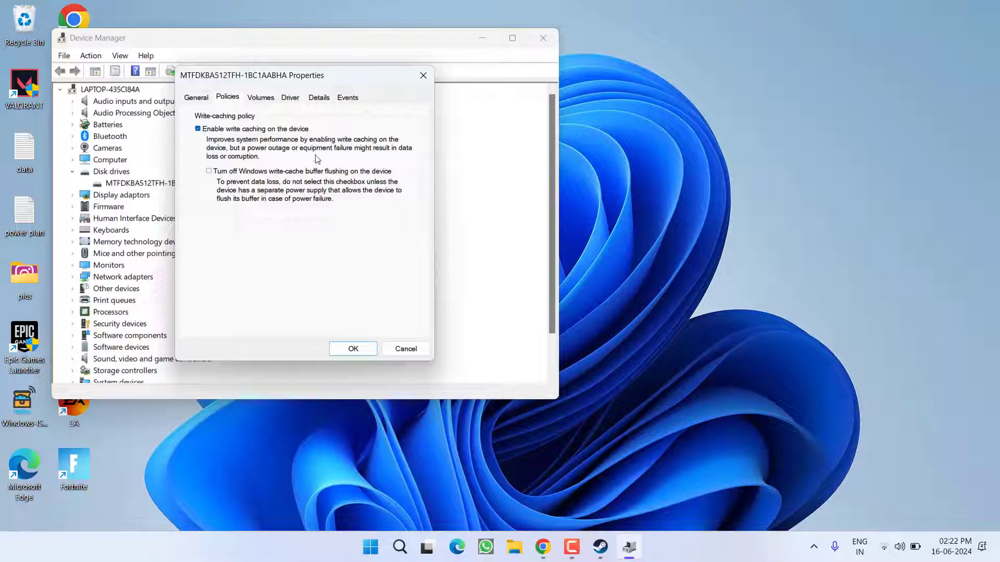
pyautogui.click(212, 130)
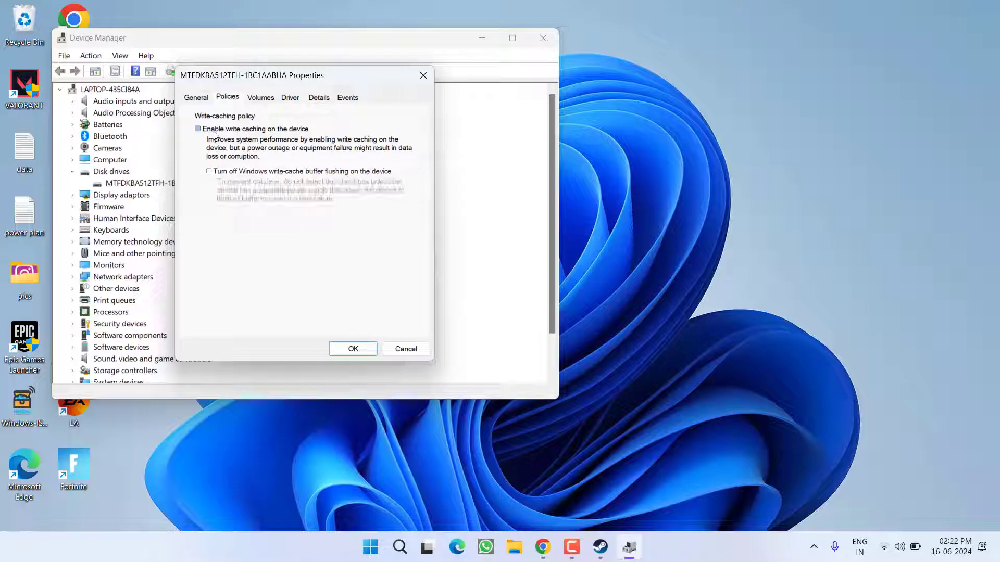
pyautogui.click(354, 349)
pyautogui.click(478, 38)
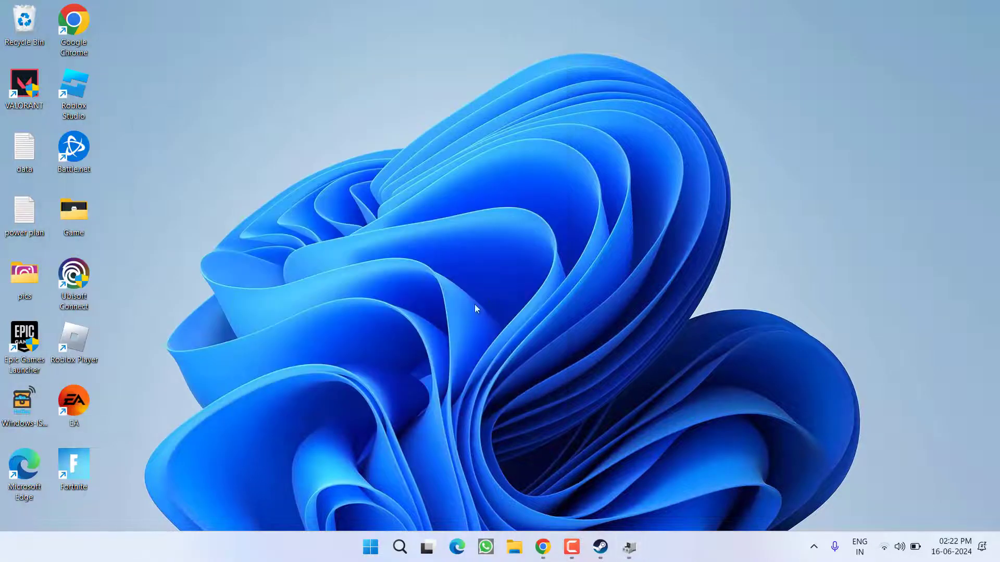